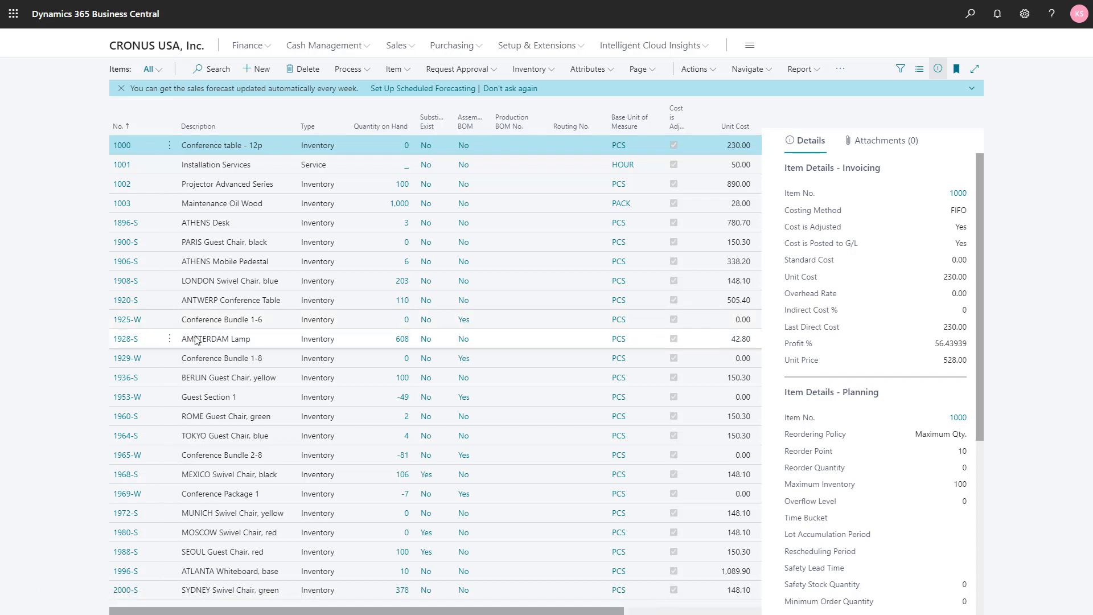
# Step: Open the item card for Conference Bundle 1-6 and check its item tracking code and serial number series
pyautogui.click(127, 326)
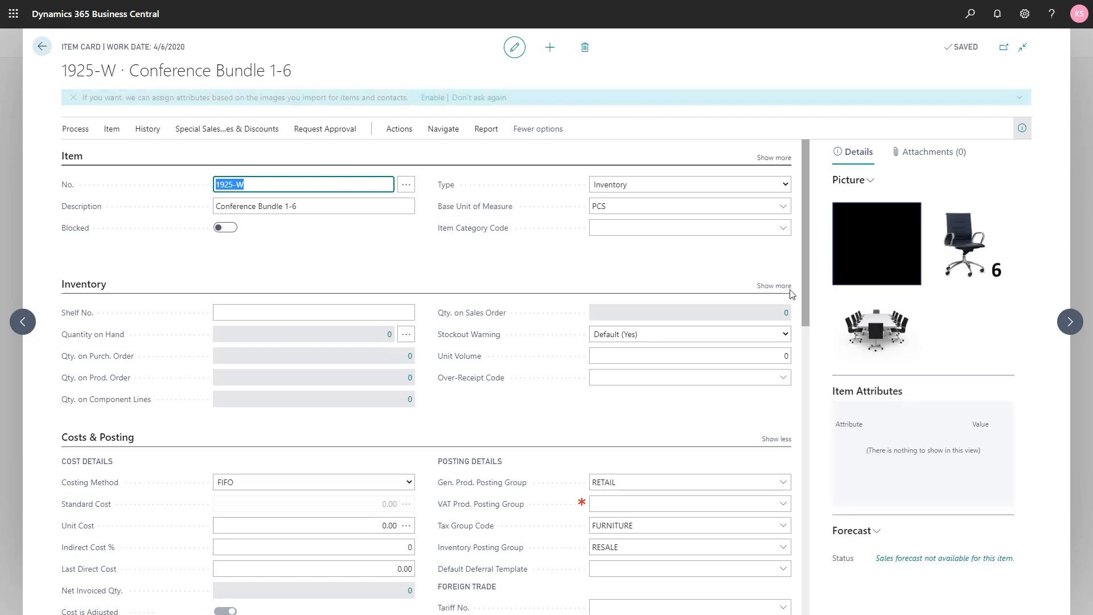
pyautogui.moveTo(805, 281); pyautogui.dragTo(801, 567)
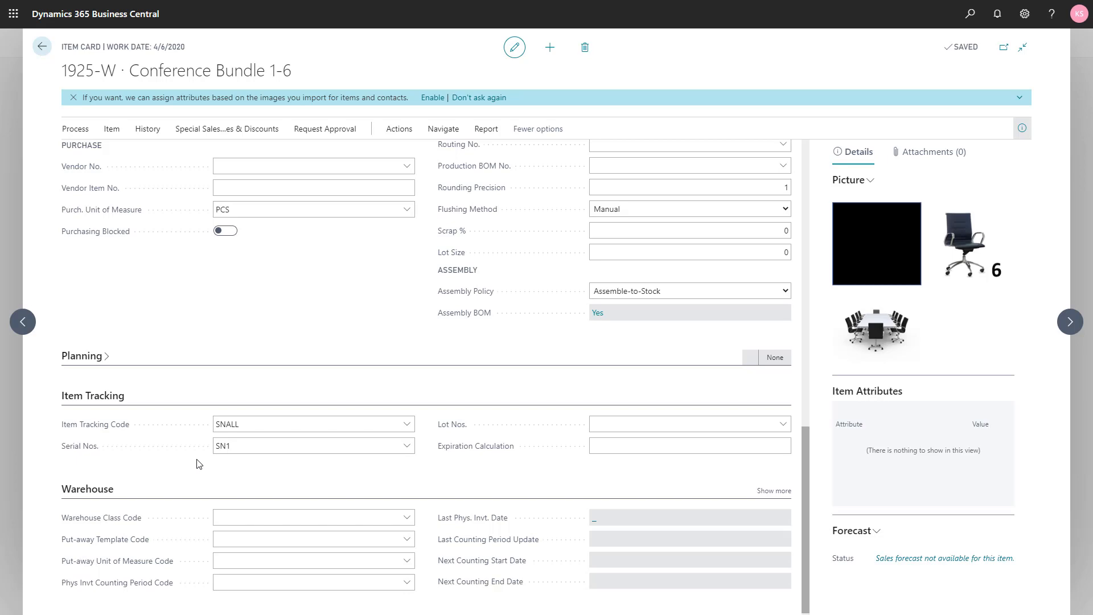
pyautogui.press('Escape')
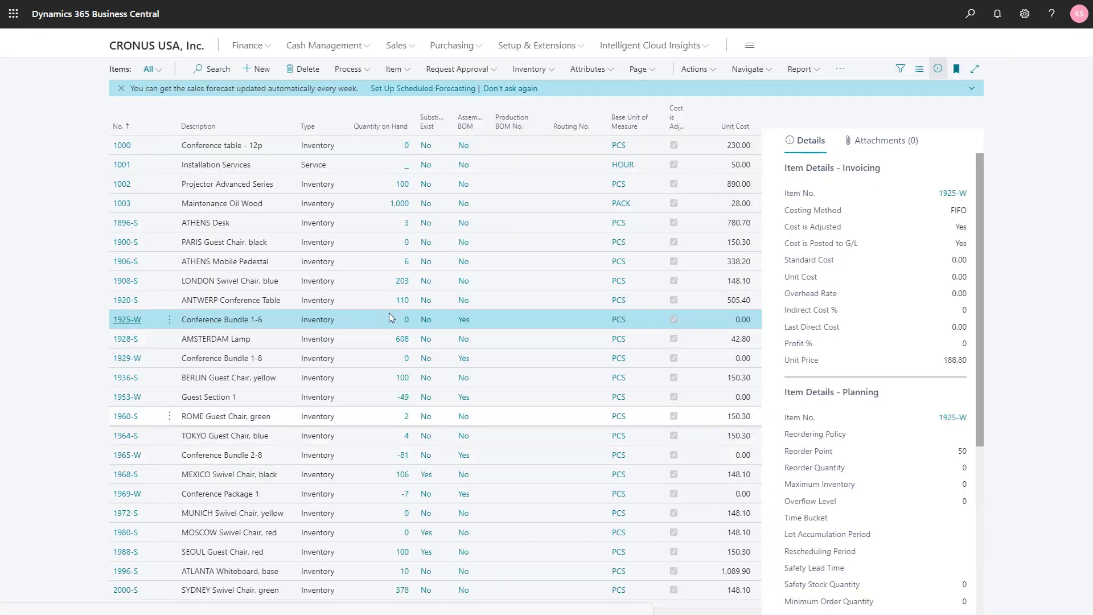
# Step: Find the Assembly Setup page and check the default location for orders
pyautogui.click(970, 13)
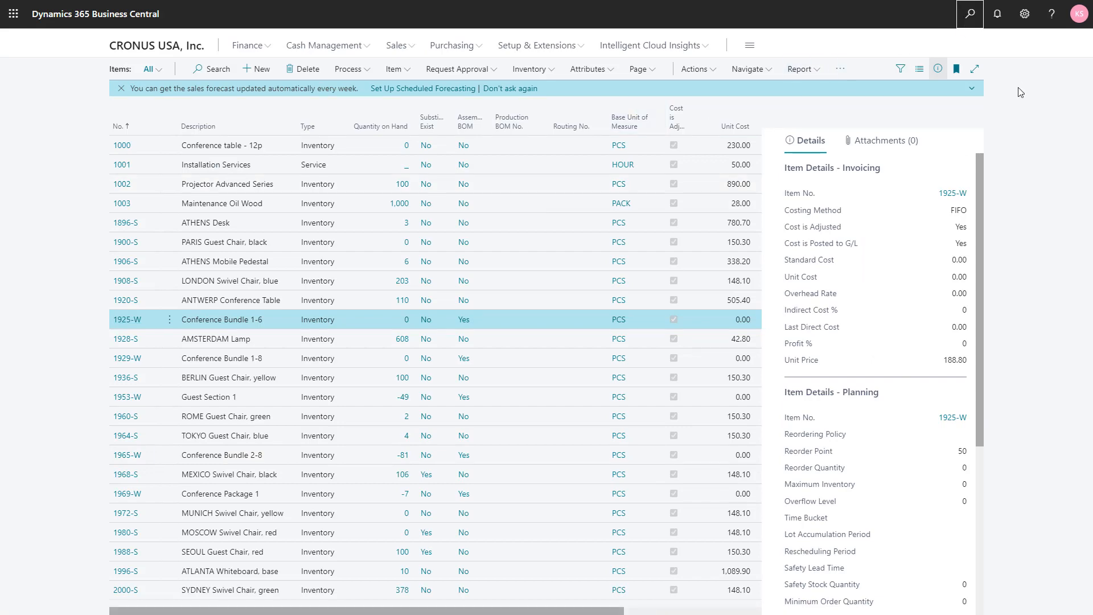
pyautogui.write('ass ')
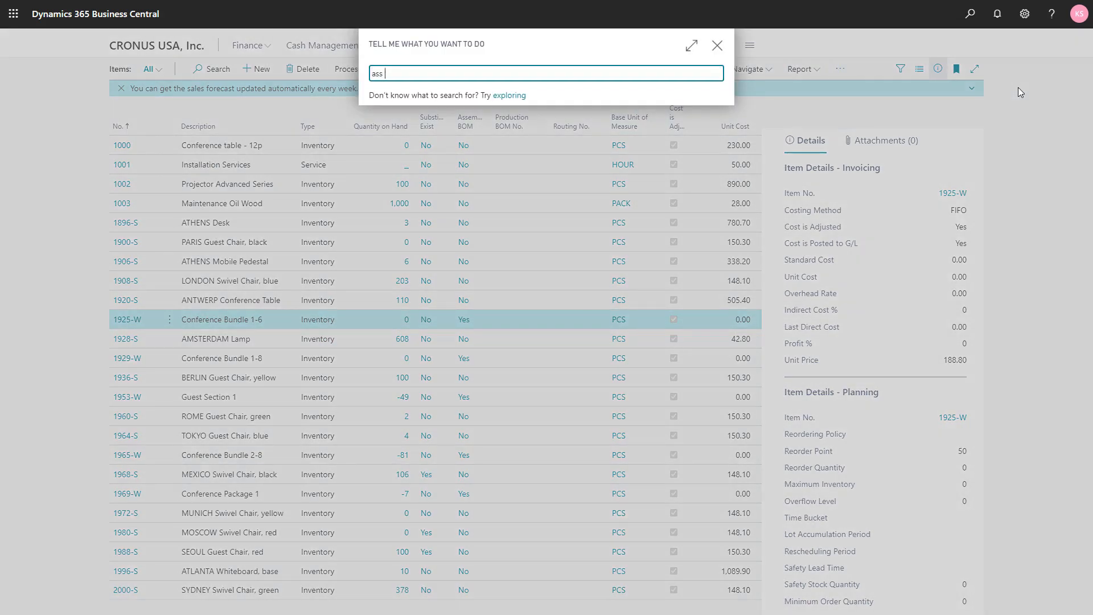
pyautogui.write('set')
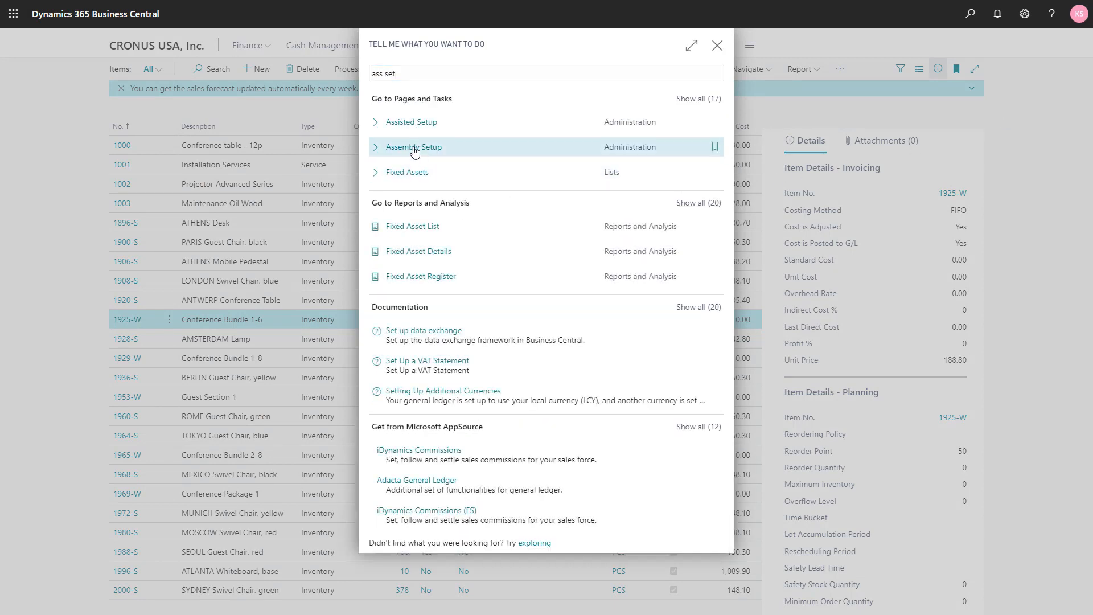
pyautogui.click(414, 149)
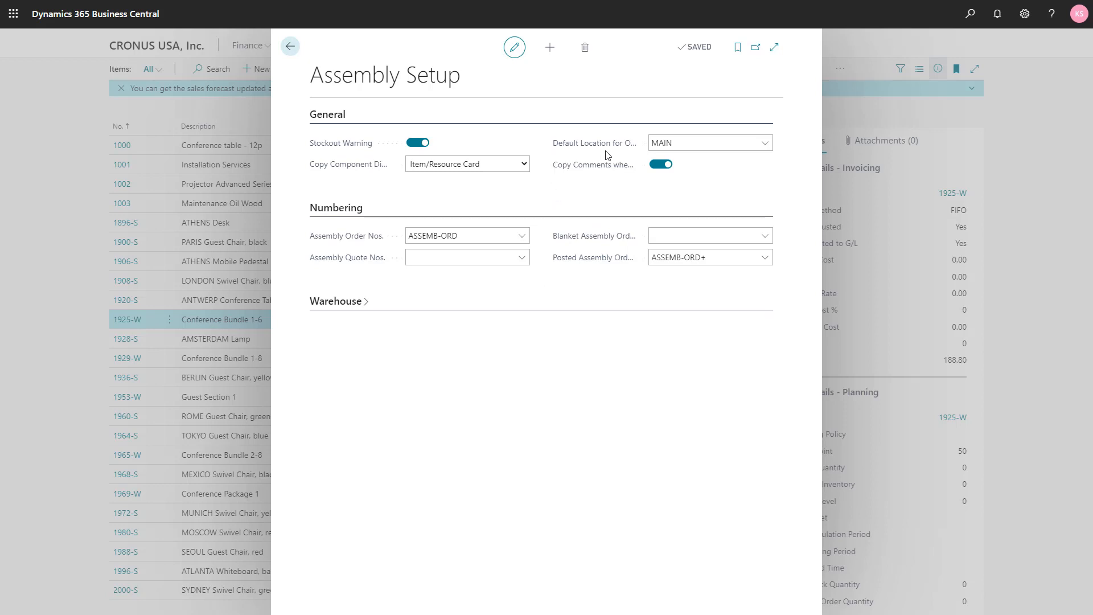
pyautogui.click(654, 146)
pyautogui.press('Escape')
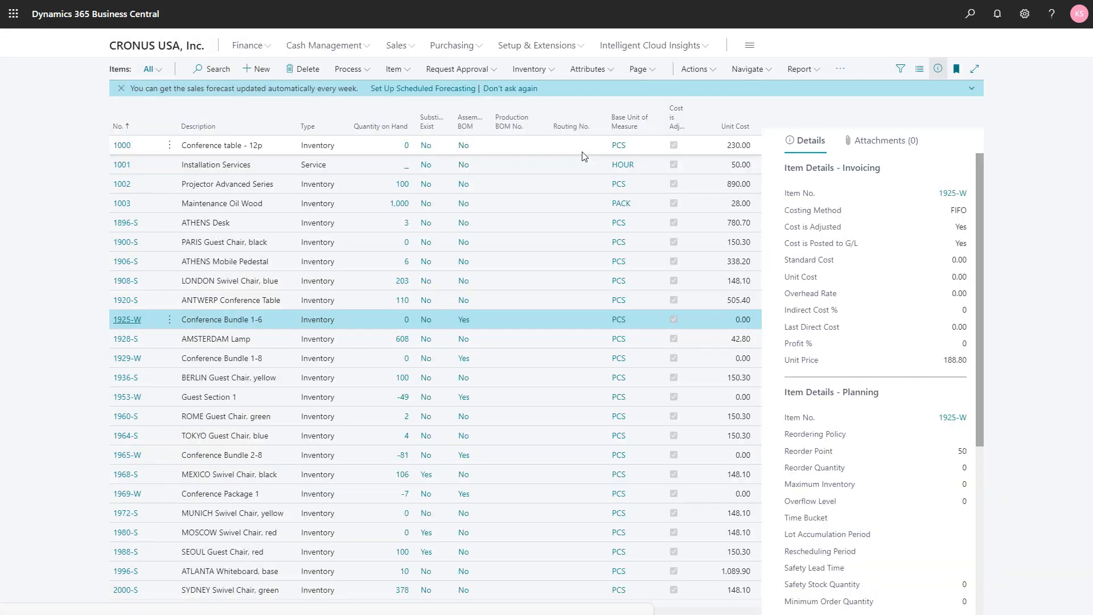
pyautogui.press('Escape')
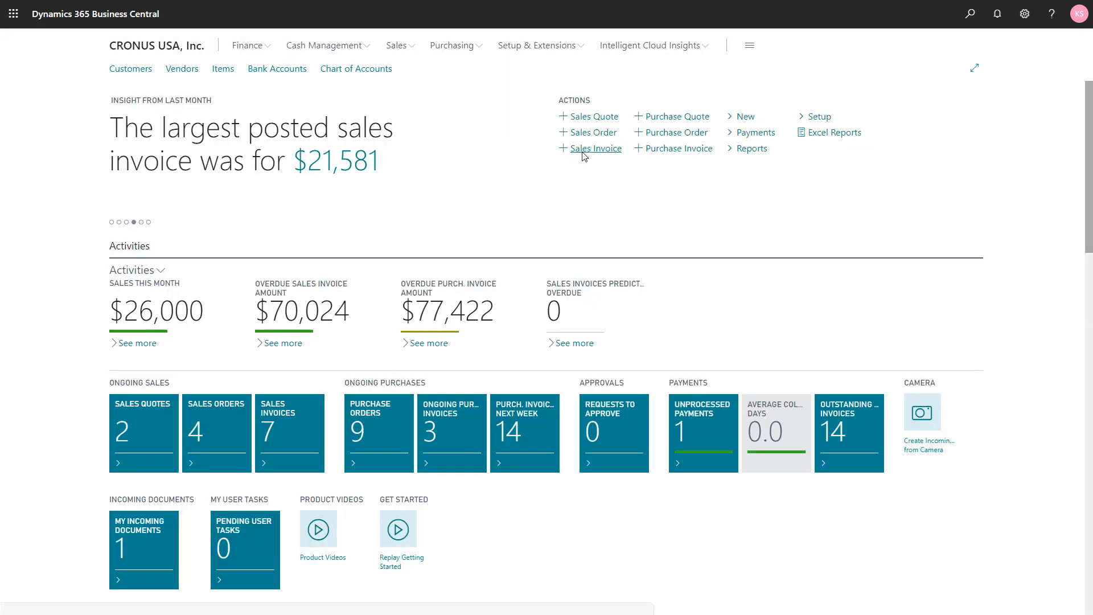
# Step: Find the Assembly Orders list and create a new assembly order
pyautogui.click(971, 17)
pyautogui.write('a')
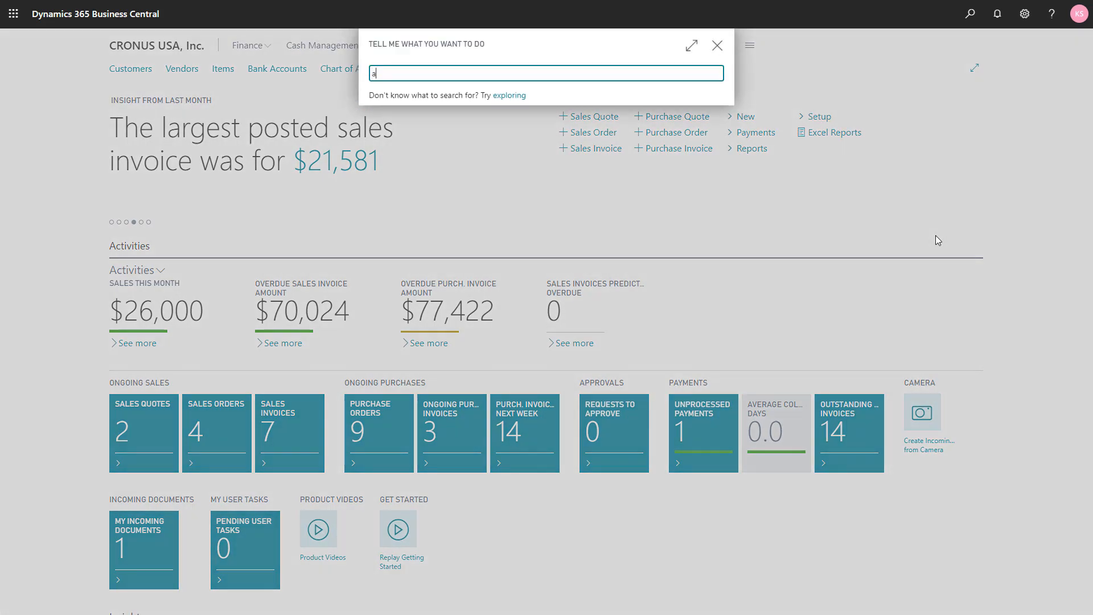
pyautogui.write('sse ord')
pyautogui.press('Return')
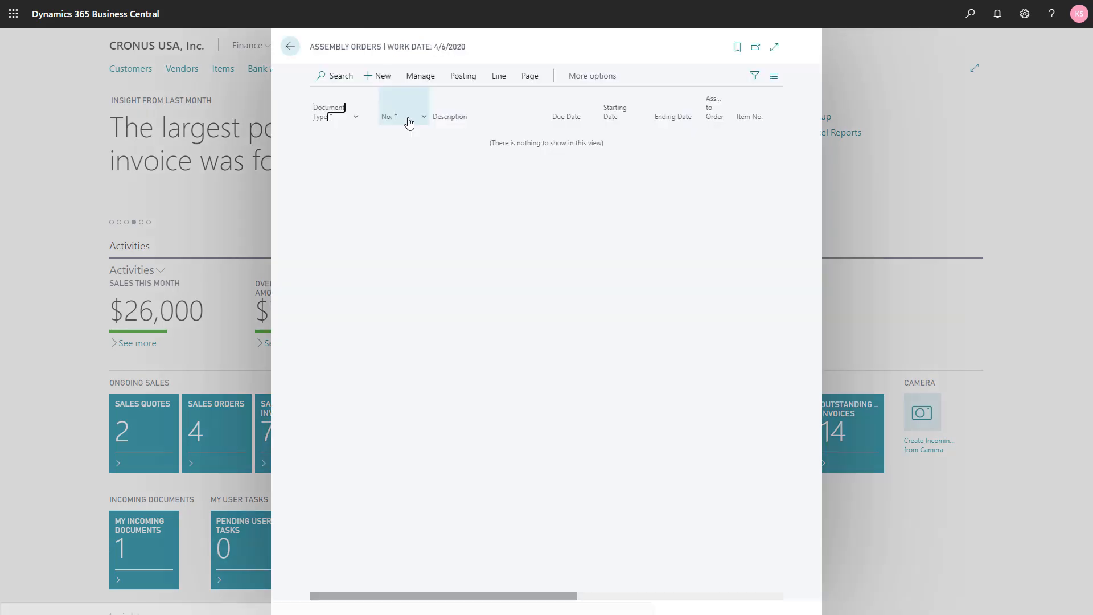
pyautogui.click(365, 82)
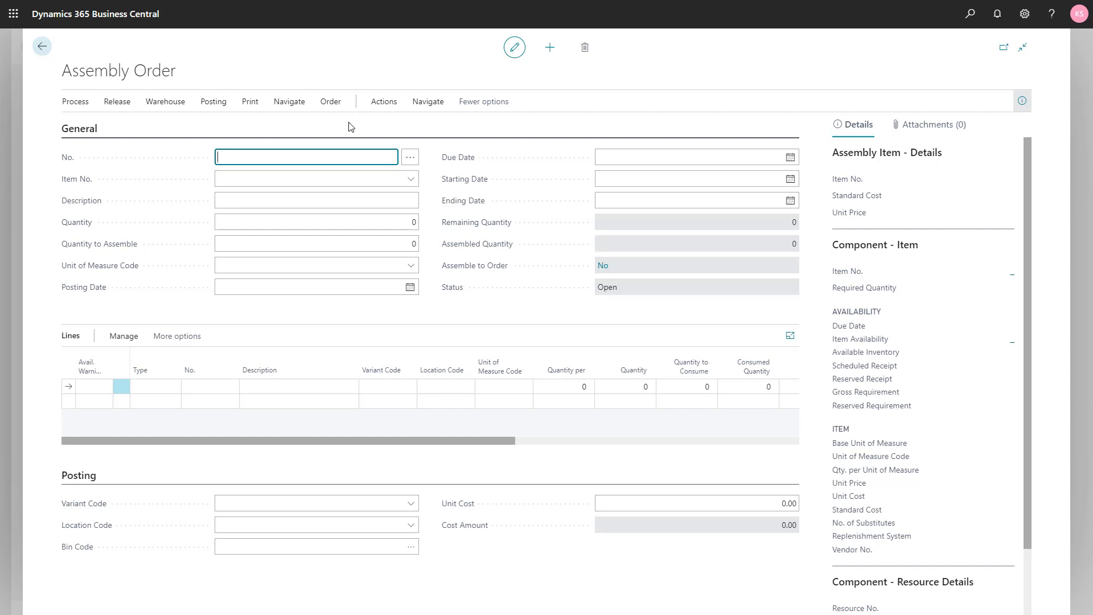
# Step: Set the assembly order's item to 1925-W Conference Bundle 1-6 with a quantity of 10
pyautogui.click(330, 178)
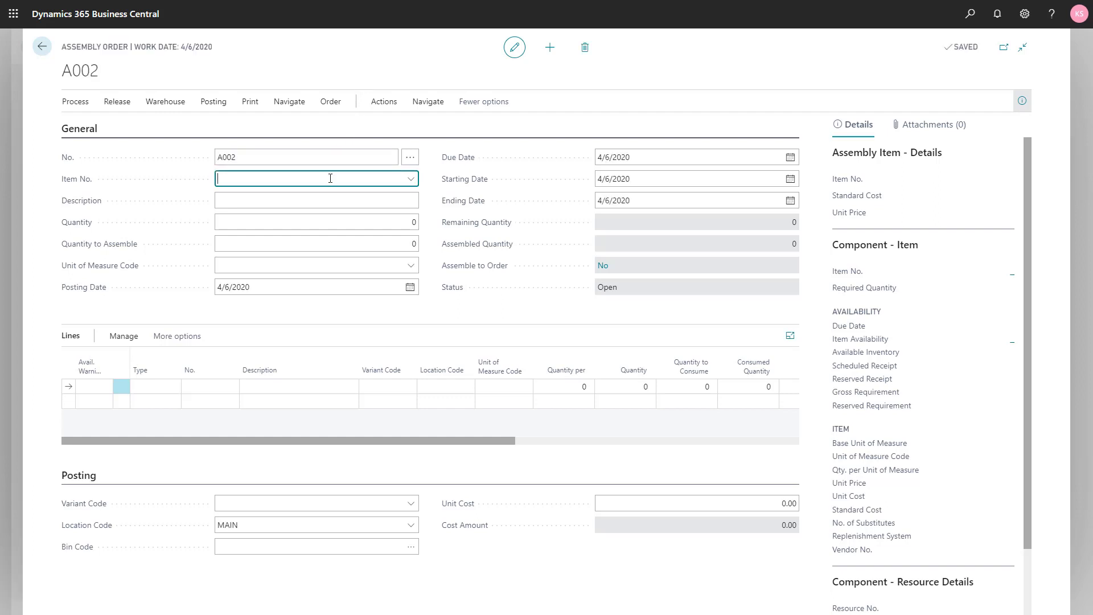
pyautogui.write('1925')
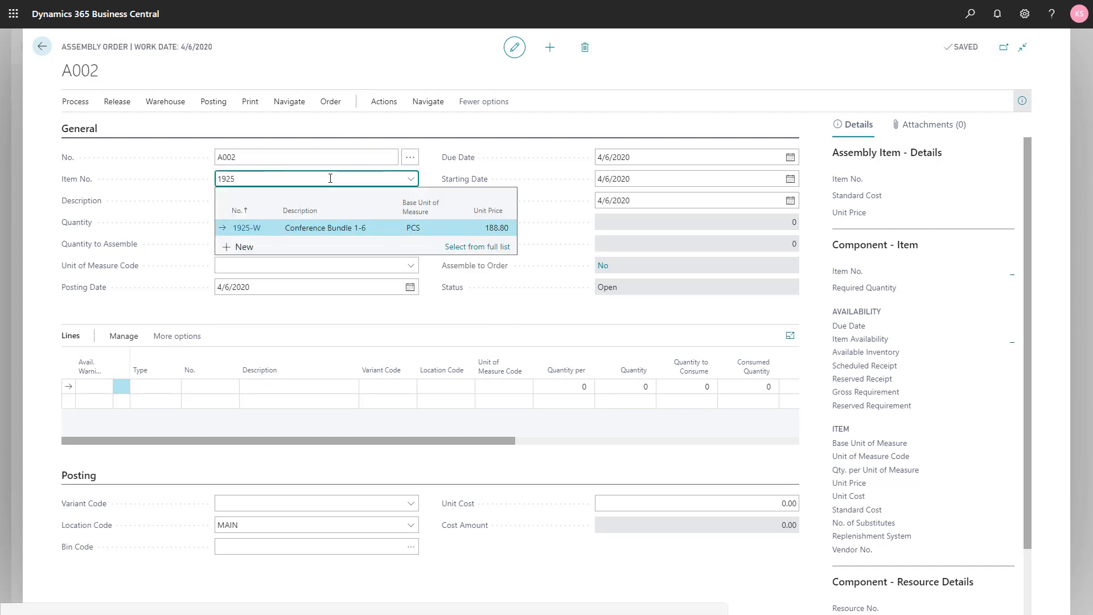
pyautogui.click(322, 229)
pyautogui.press('Tab')
pyautogui.press('Tab')
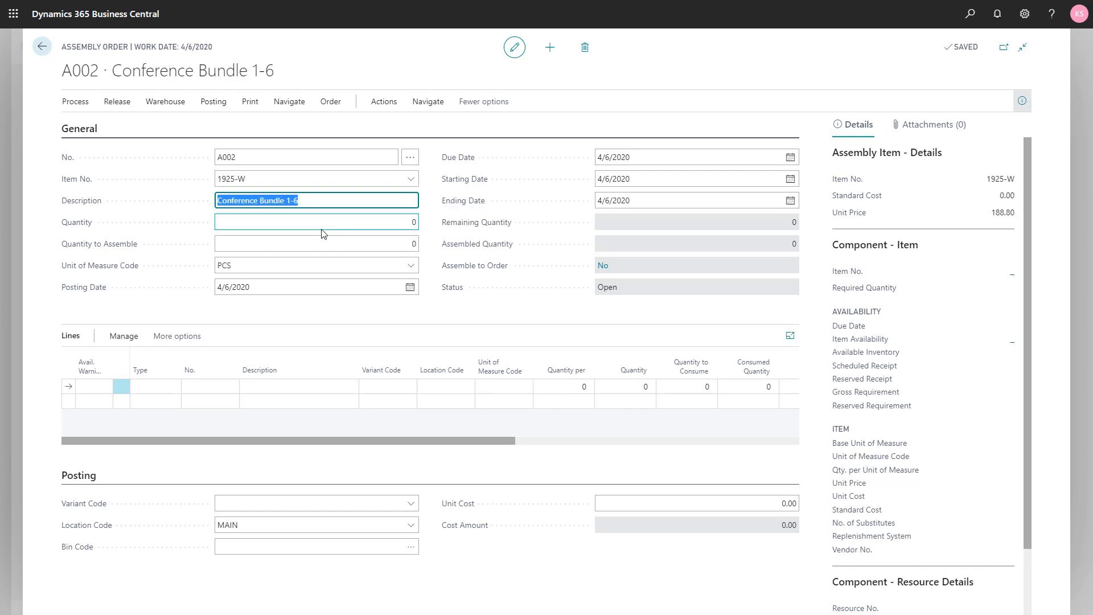
pyautogui.write('10')
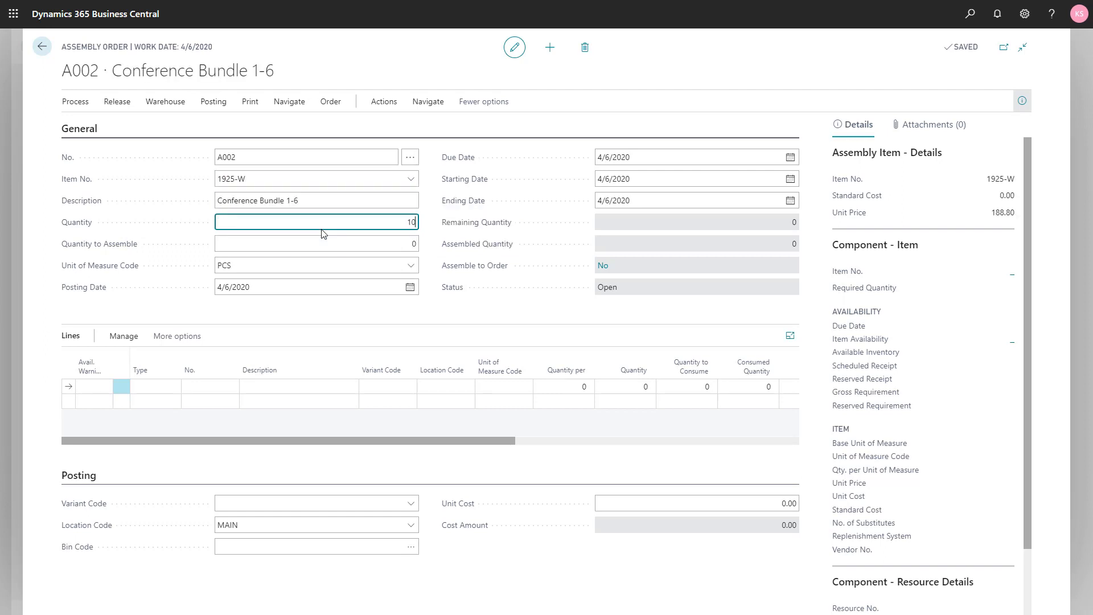
pyautogui.press('Tab')
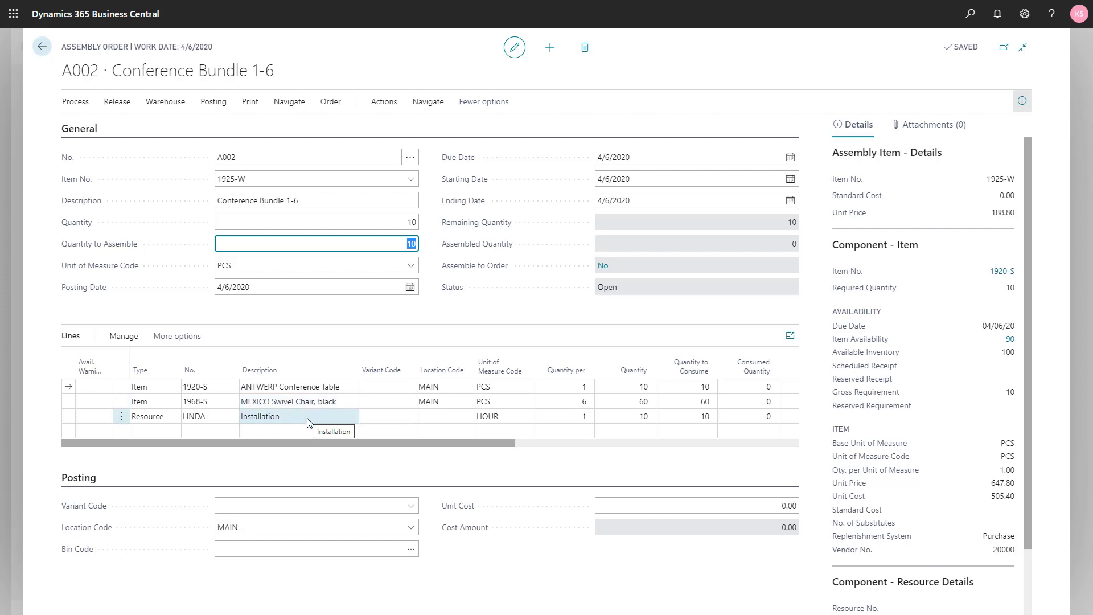
# Step: Delete the Installation resource line from the assembly order's lines
pyautogui.click(121, 420)
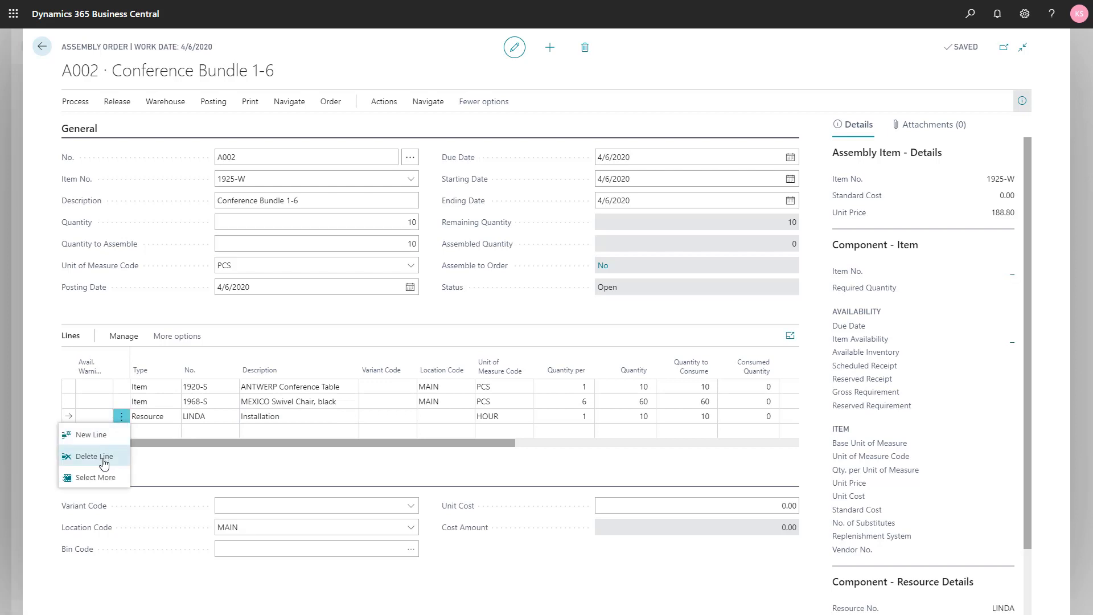
pyautogui.click(95, 456)
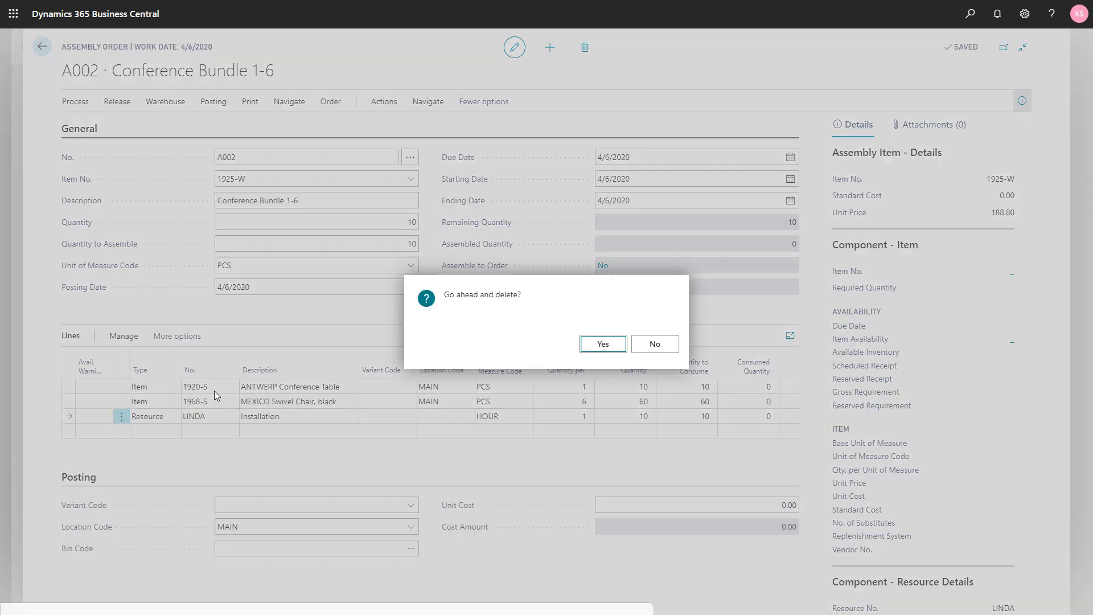
pyautogui.click(603, 344)
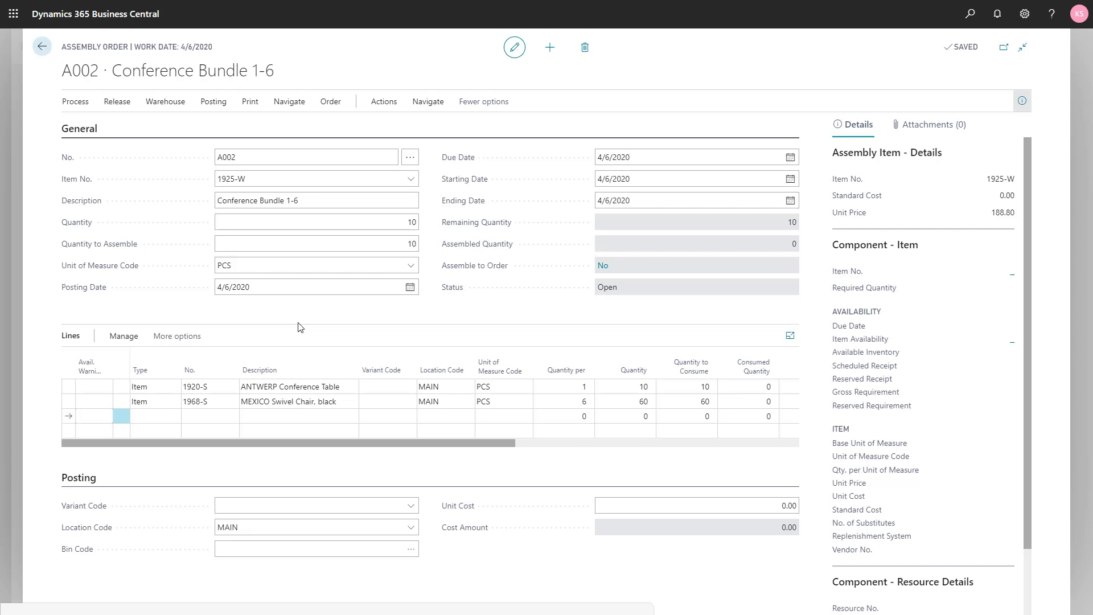
# Step: Try to post the assembly order without assigned serial numbers
pyautogui.click(213, 106)
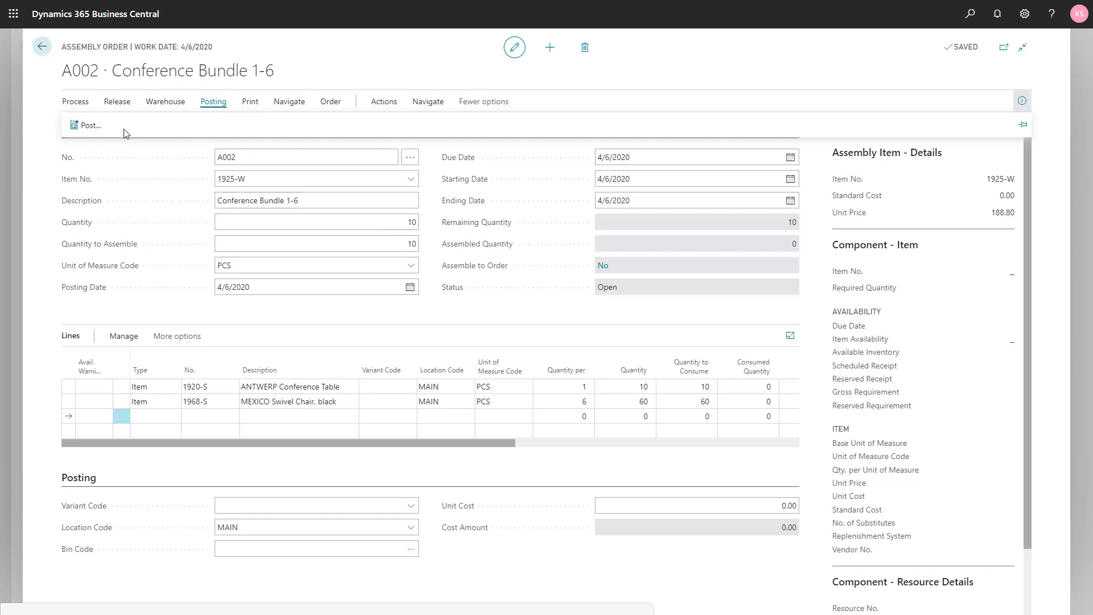
pyautogui.click(95, 131)
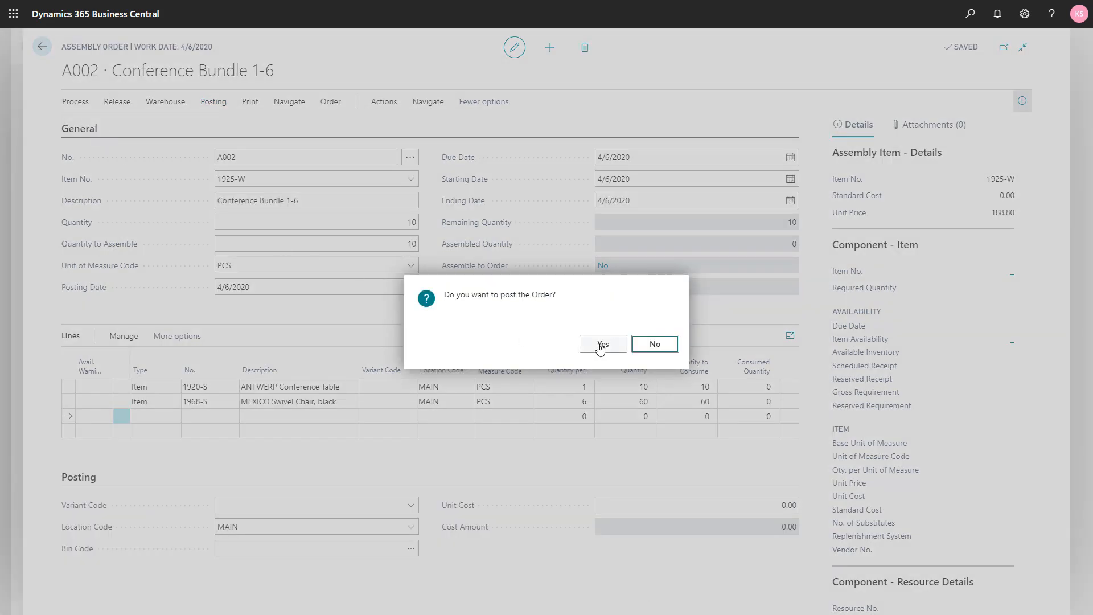
pyautogui.click(601, 345)
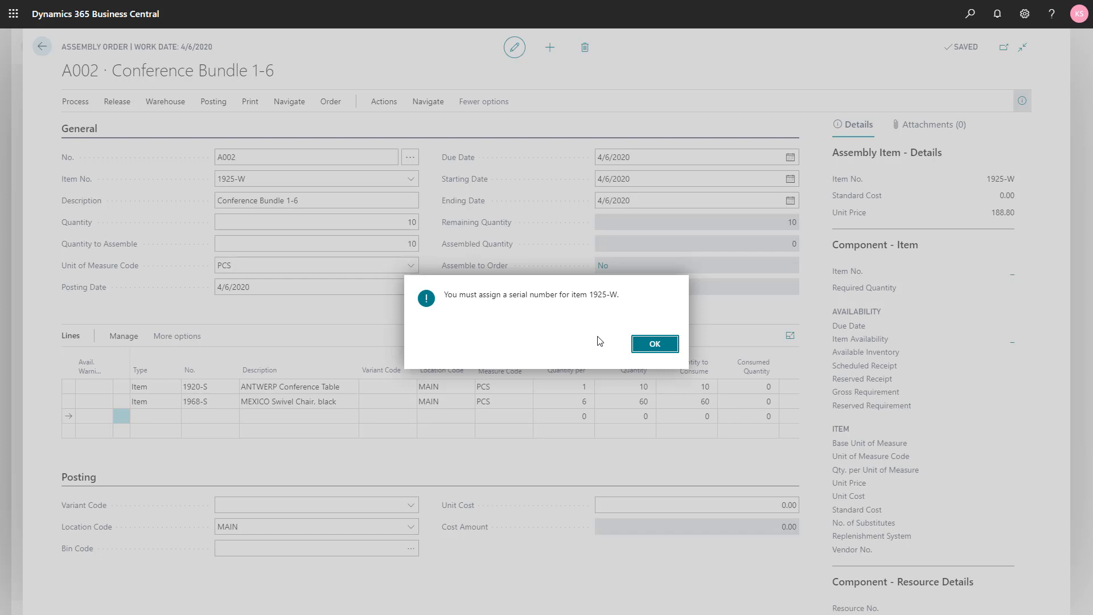
pyautogui.click(653, 345)
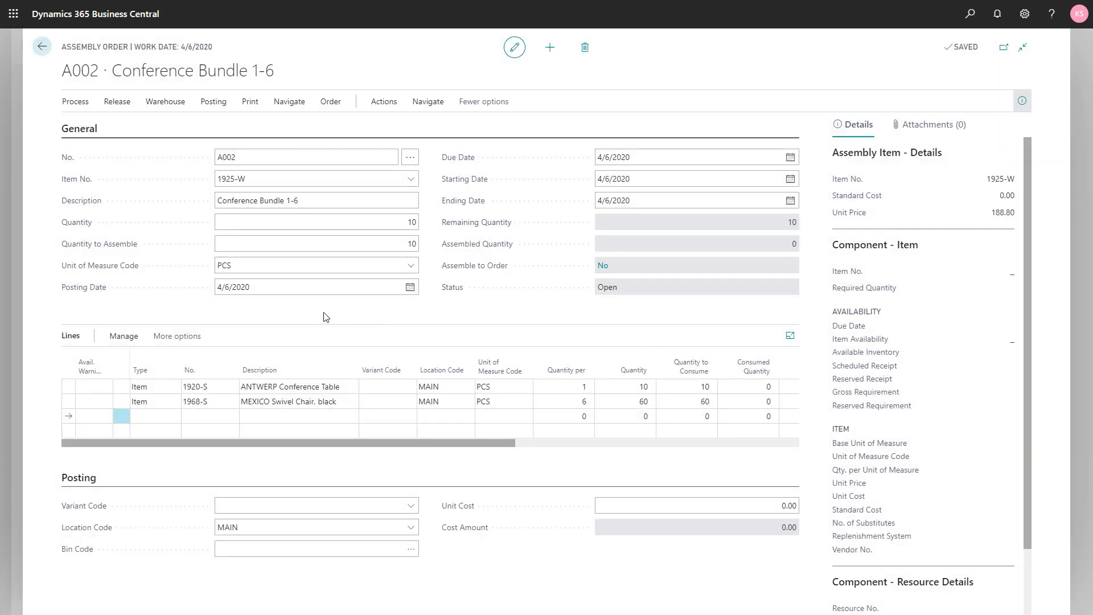
# Step: Assign serial numbers from the number series for 10 units of 1925-W in the assembly order's item tracking lines
pyautogui.click(291, 104)
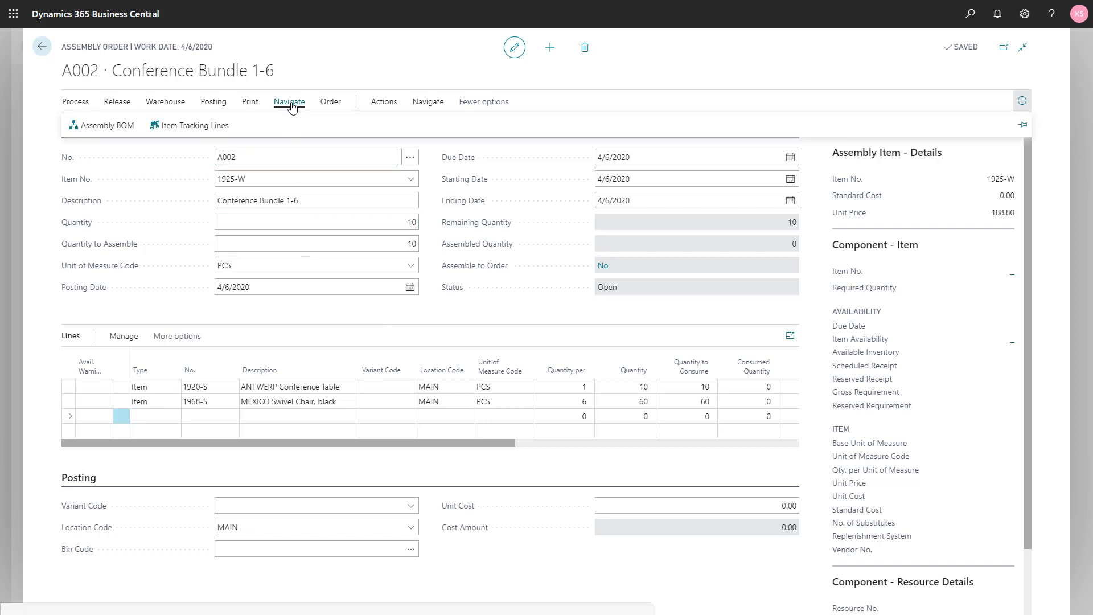
pyautogui.click(208, 125)
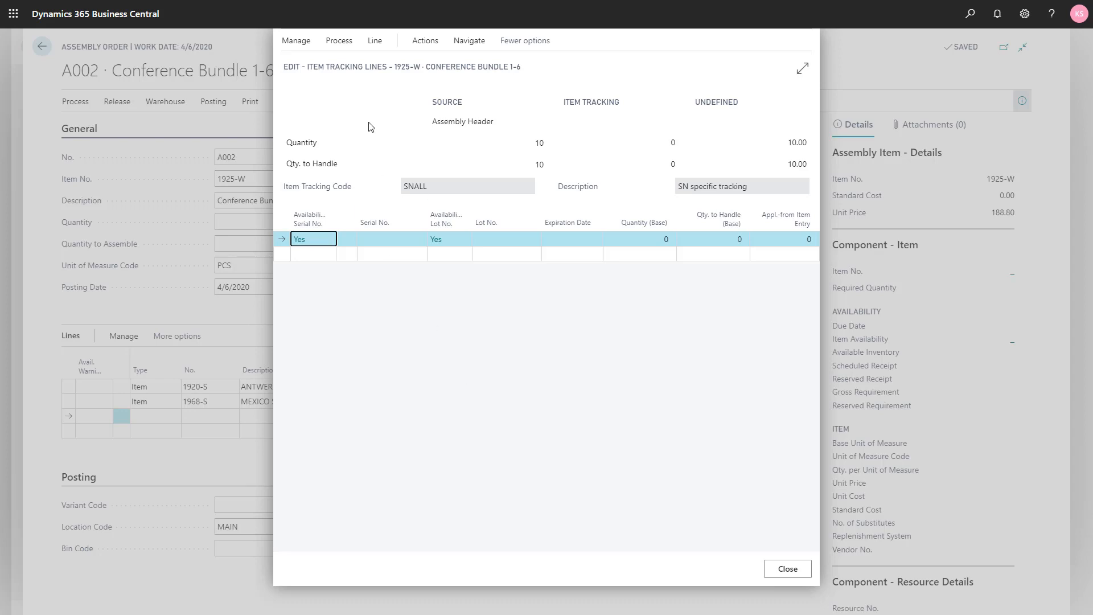
pyautogui.click(339, 42)
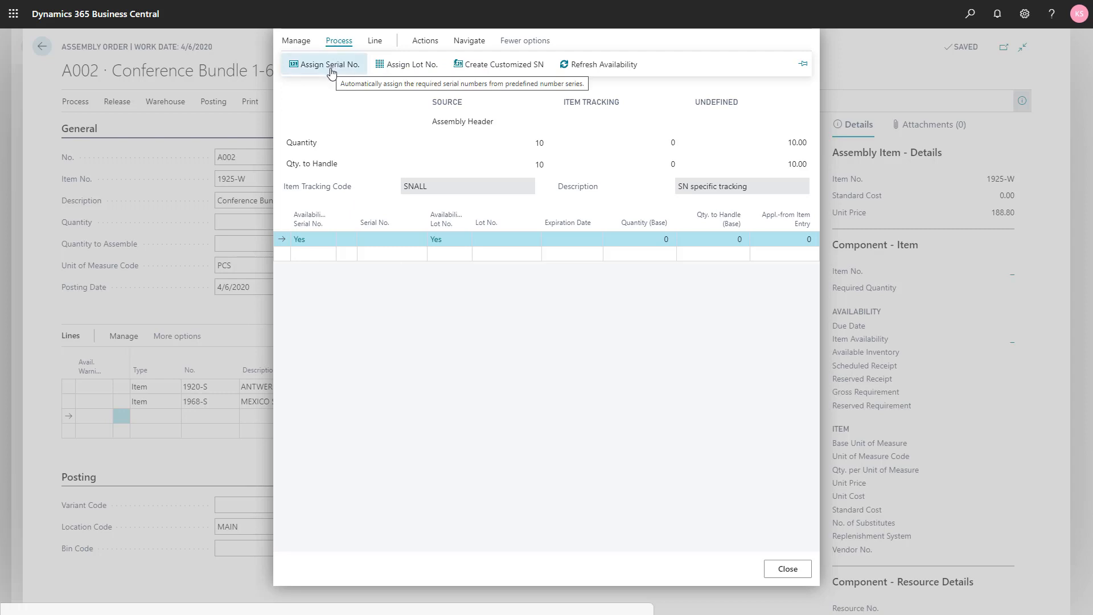
pyautogui.click(330, 65)
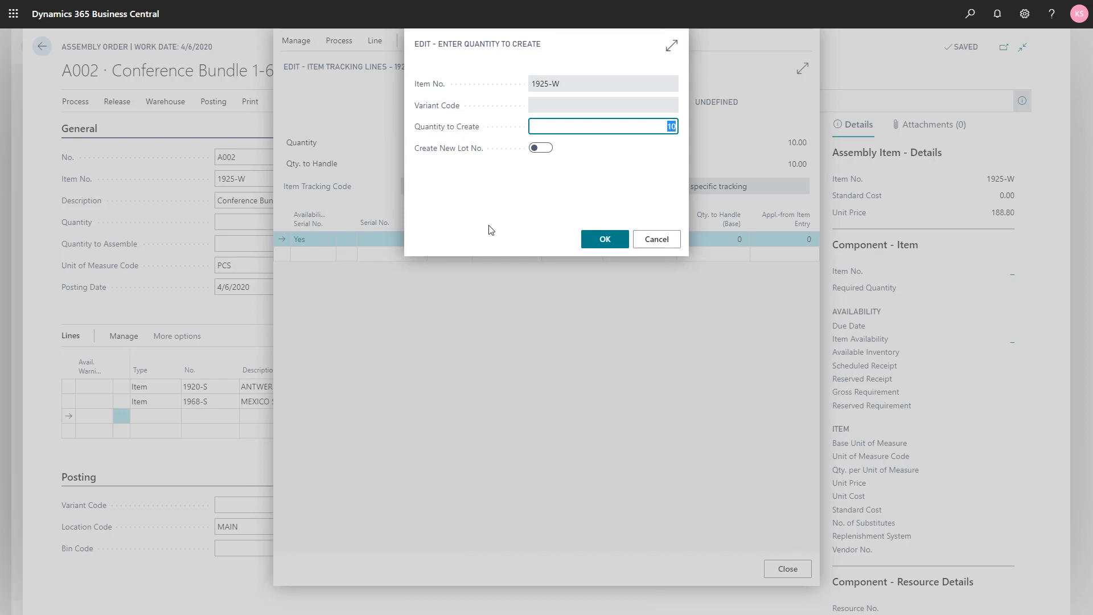
pyautogui.click(618, 244)
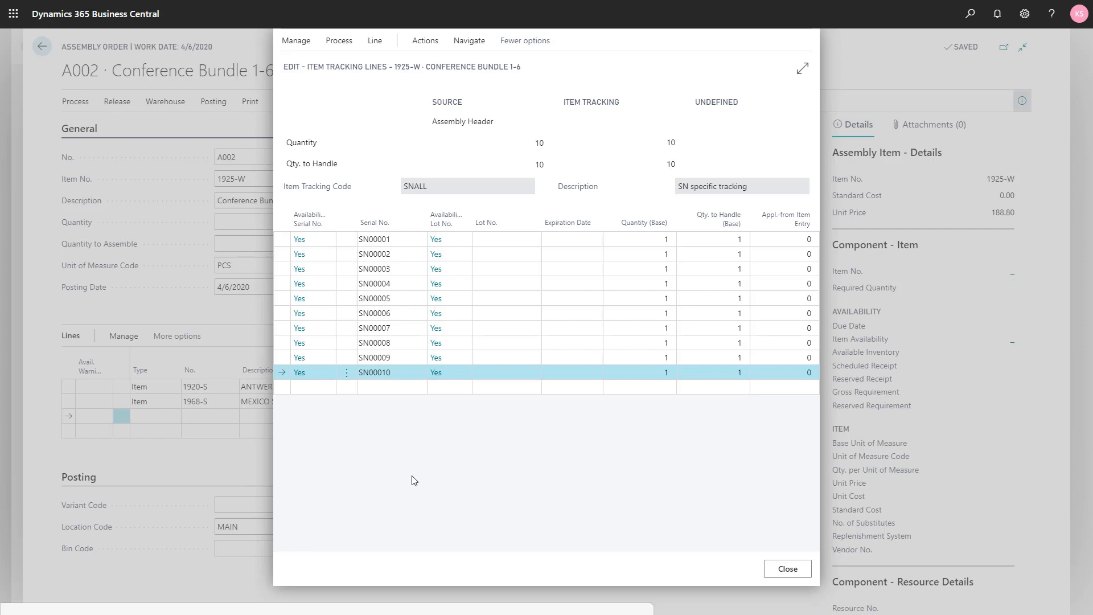
pyautogui.click(789, 573)
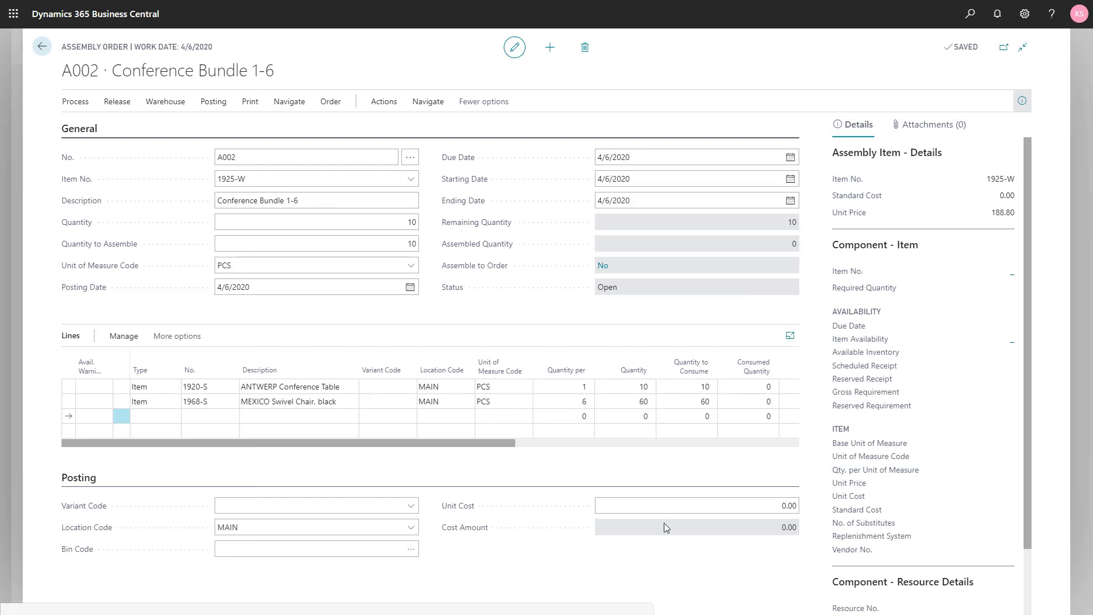
# Step: Post the Conference Bundle 1-6 assembly order with its serial numbers assigned
pyautogui.click(213, 103)
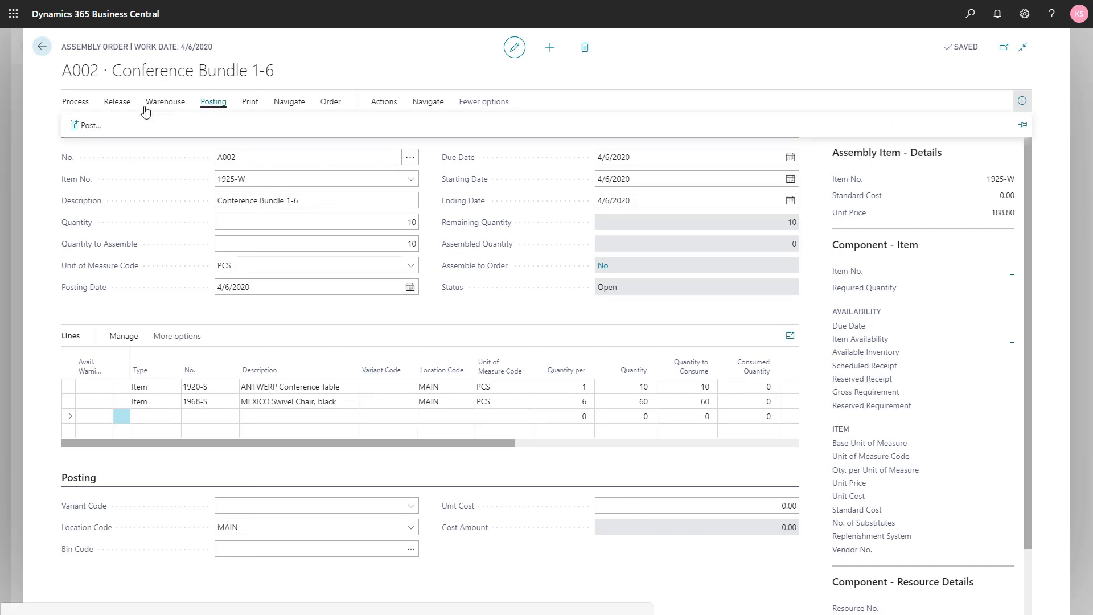
pyautogui.click(88, 124)
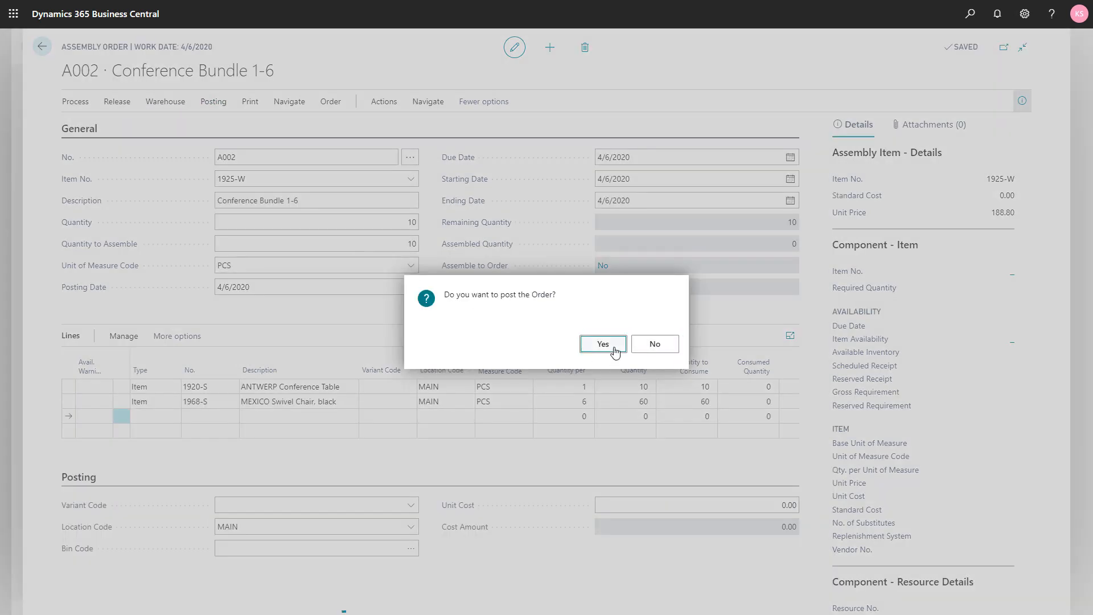
pyautogui.click(602, 344)
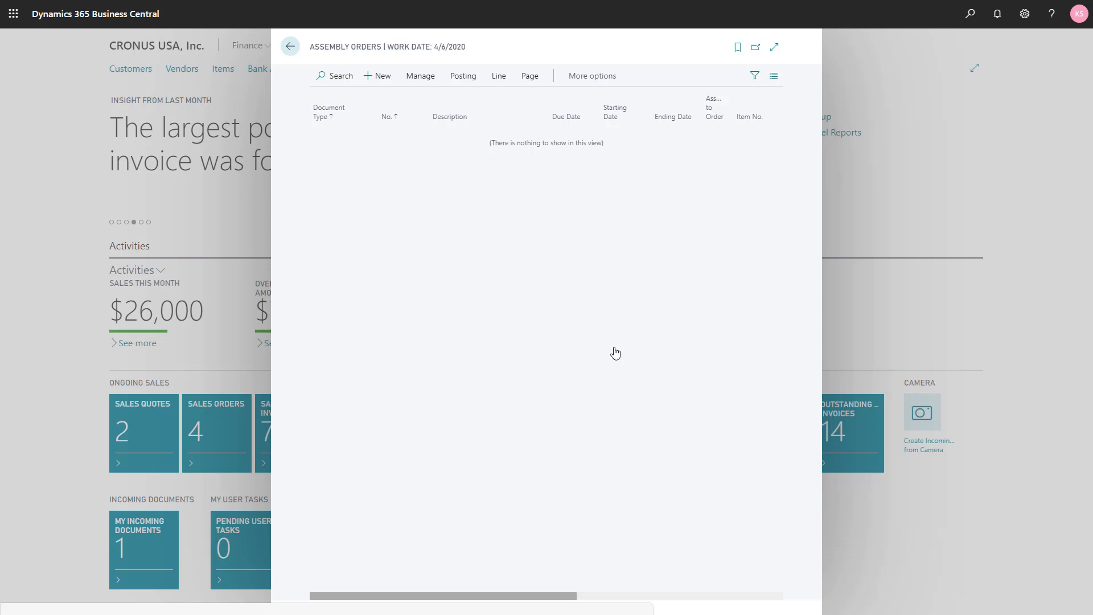
# Step: Return to the Items list and show the ledger entries behind Conference Bundle 1-6's quantity on hand
pyautogui.click(257, 233)
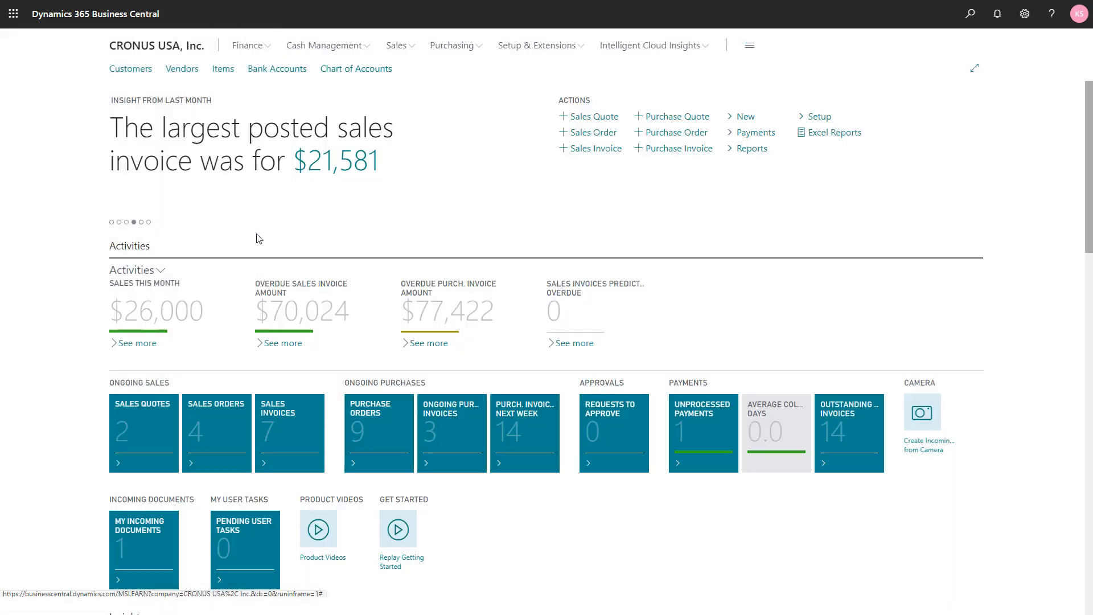
pyautogui.click(221, 73)
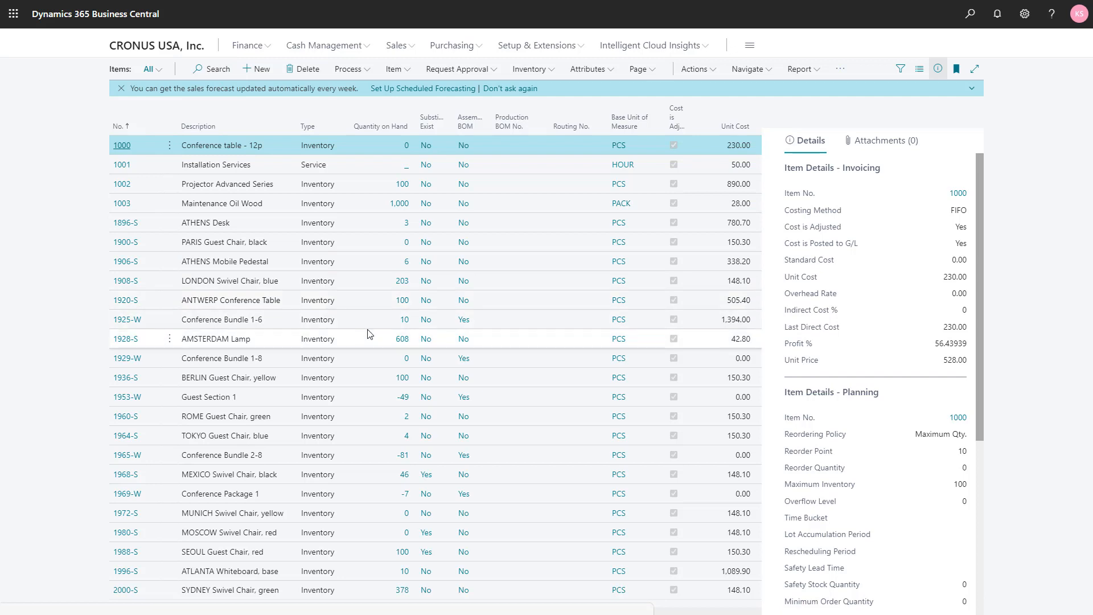
pyautogui.click(403, 327)
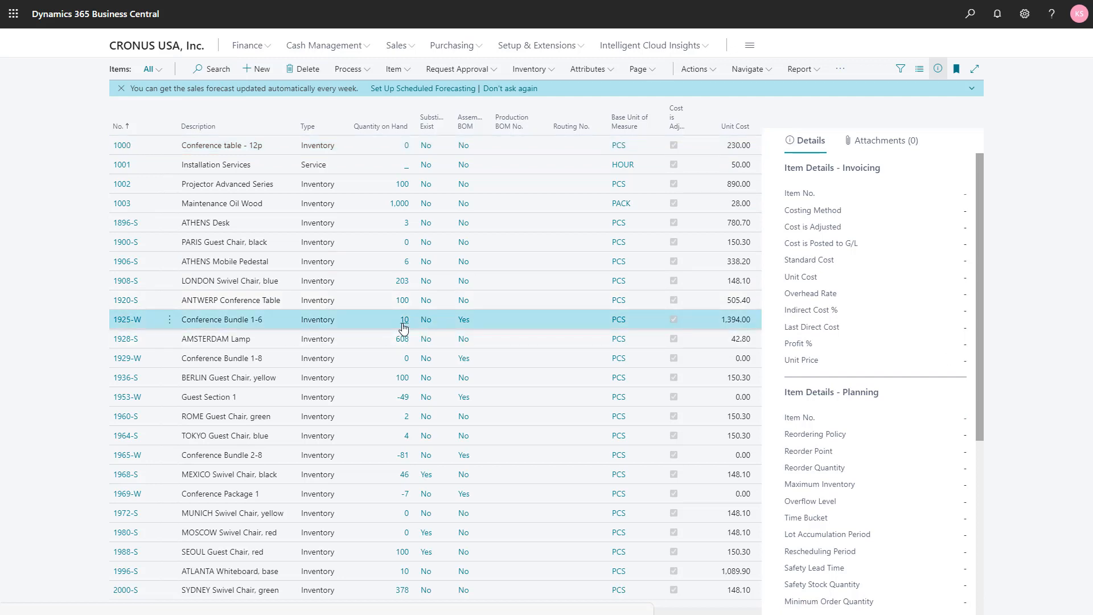
pyautogui.click(404, 327)
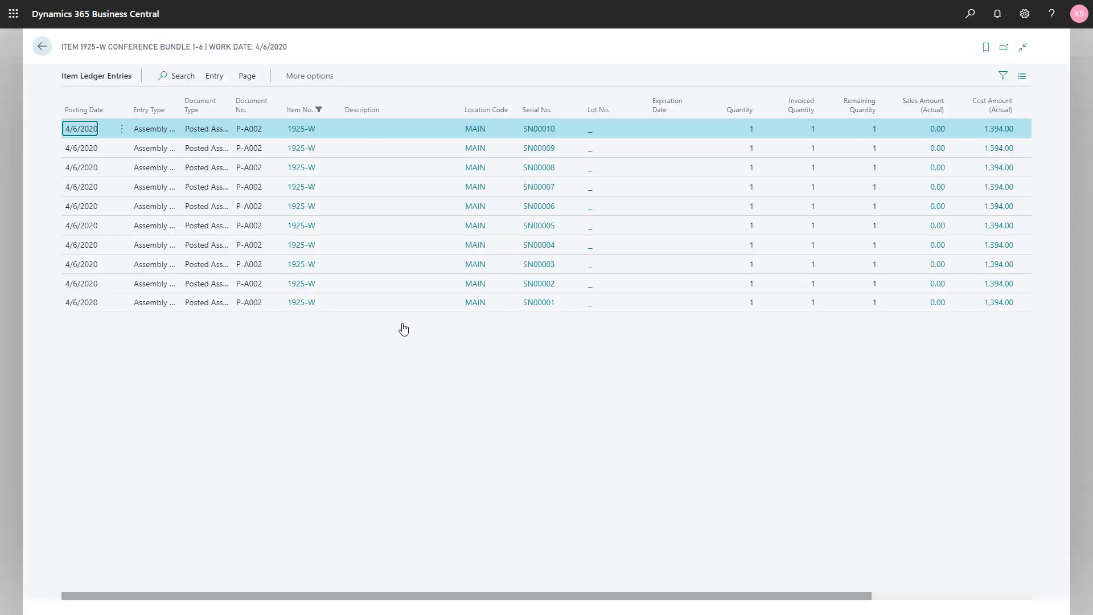